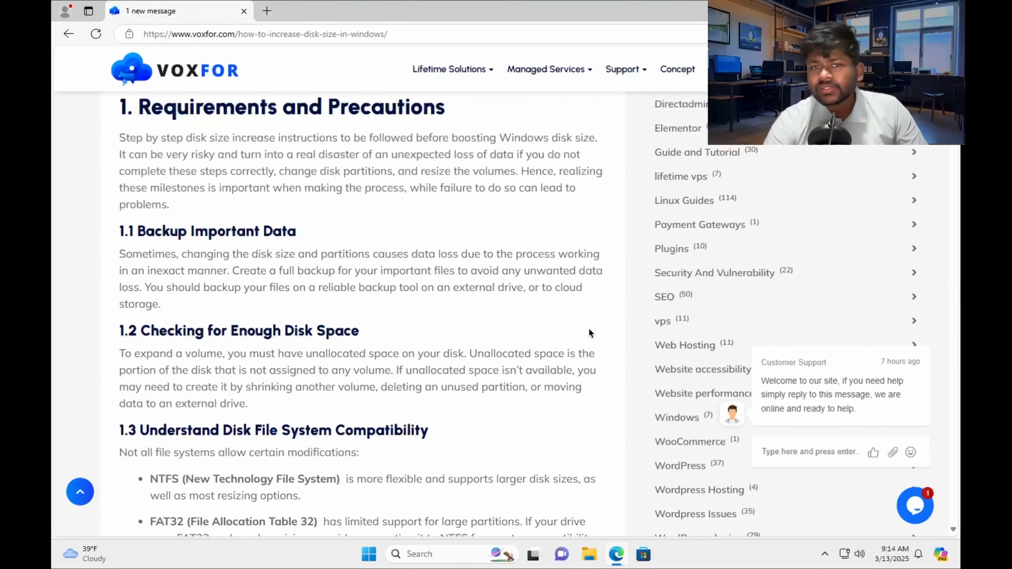
Read the guide's requirements and precautions through to the section on extending a volume in Disk Management
scroll(589, 330, down, 5)
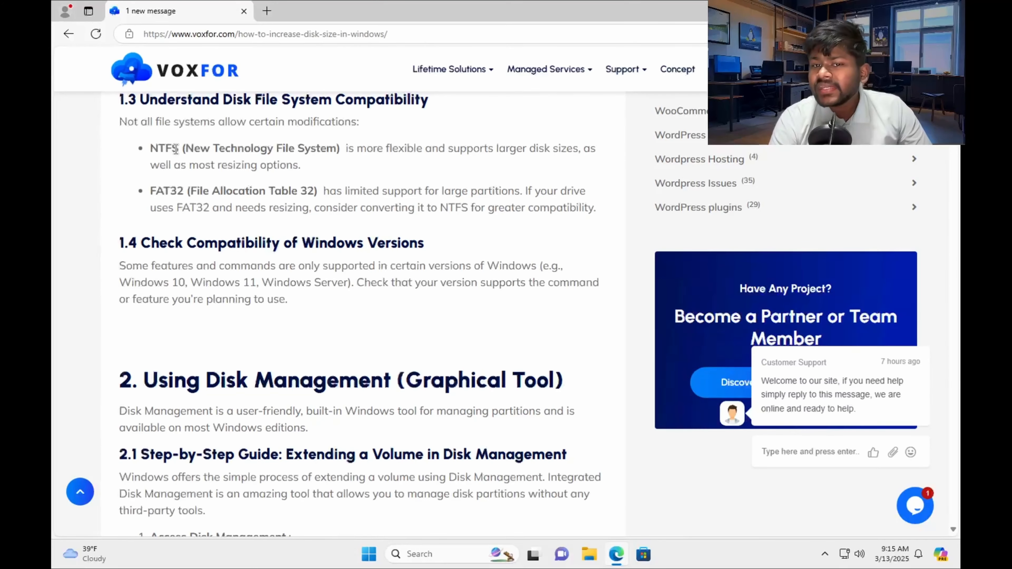
scroll(175, 149, down, 3)
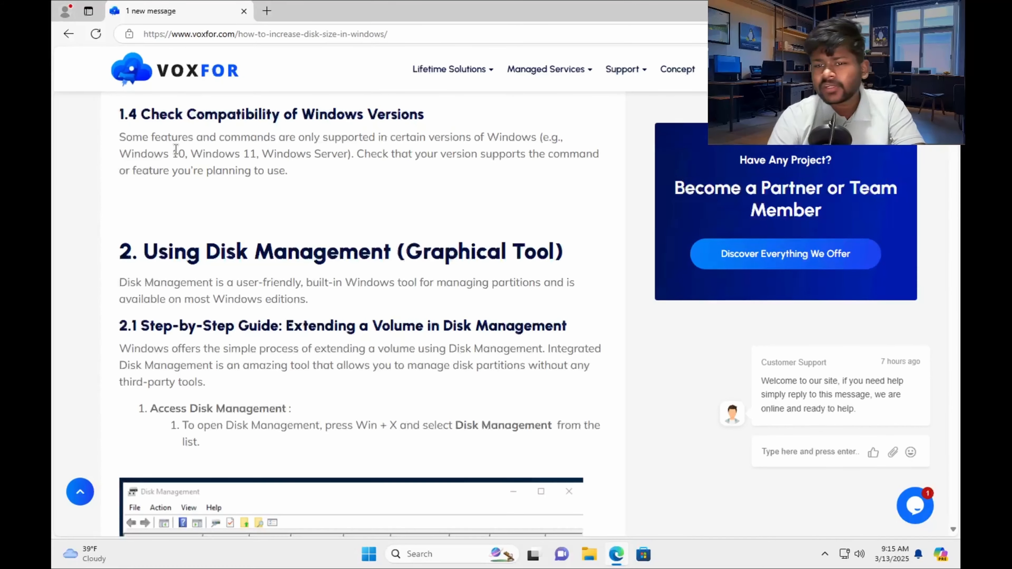
scroll(176, 150, down, 3)
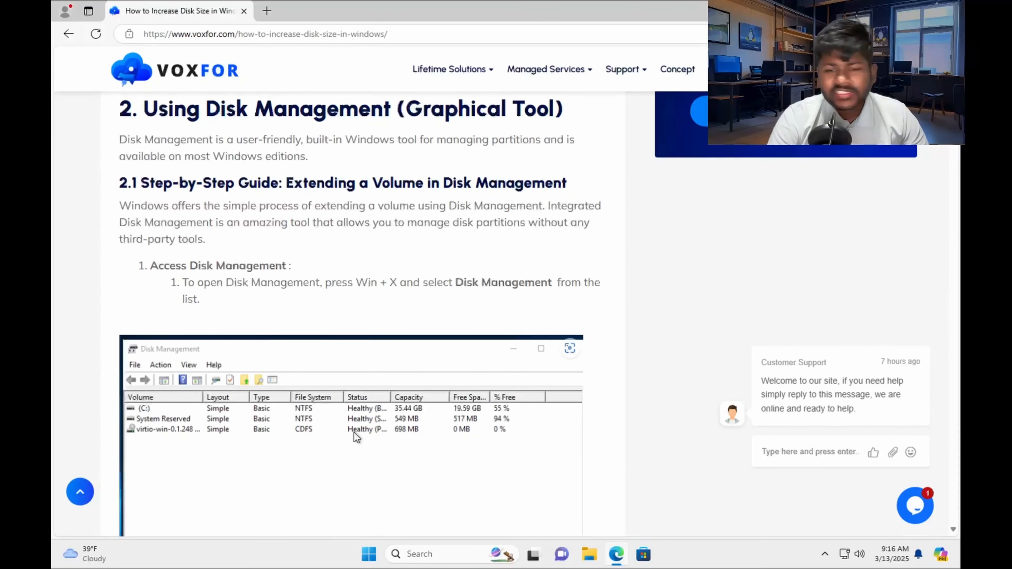
click(365, 552)
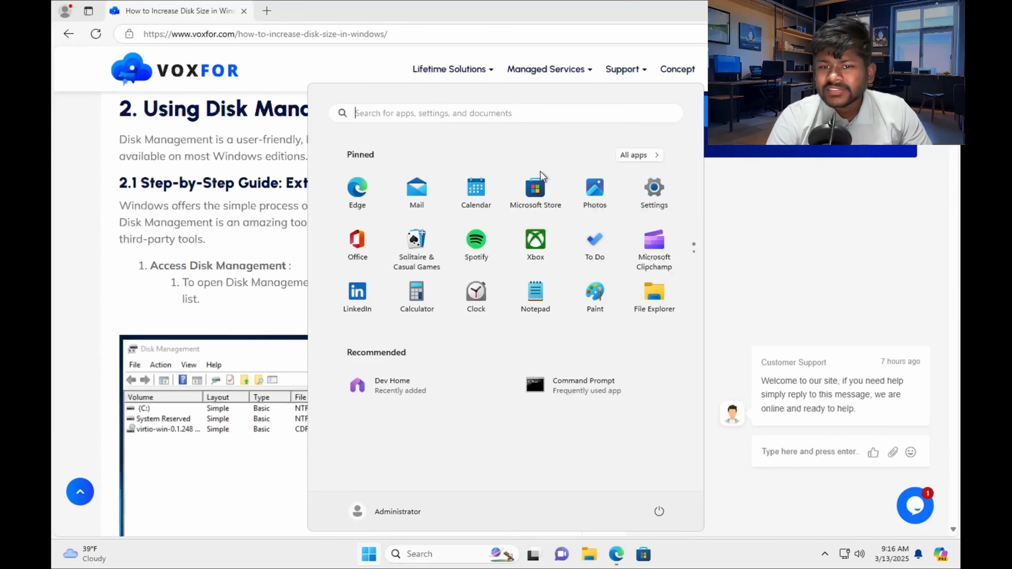
click(637, 161)
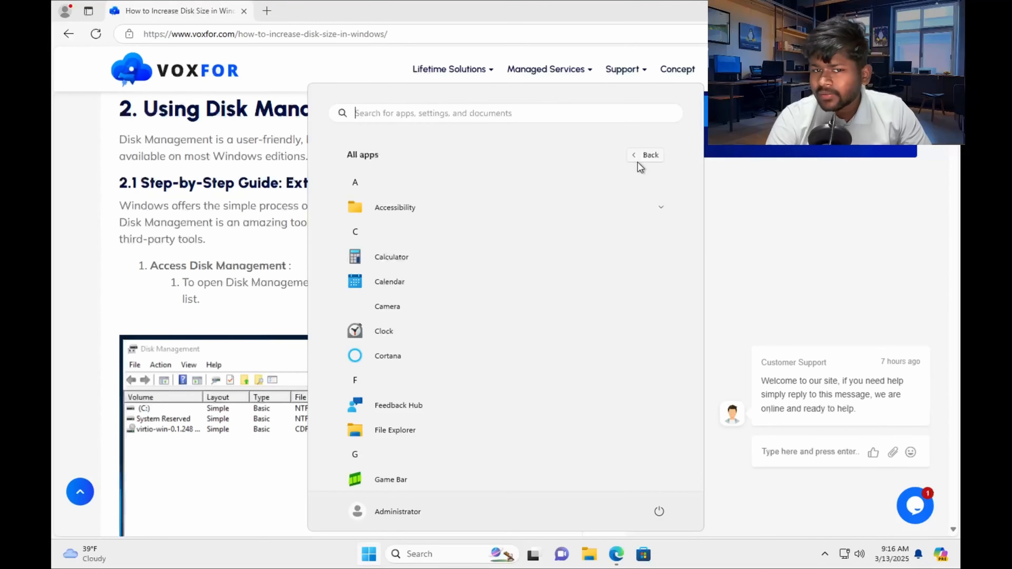
scroll(526, 385, down, 10)
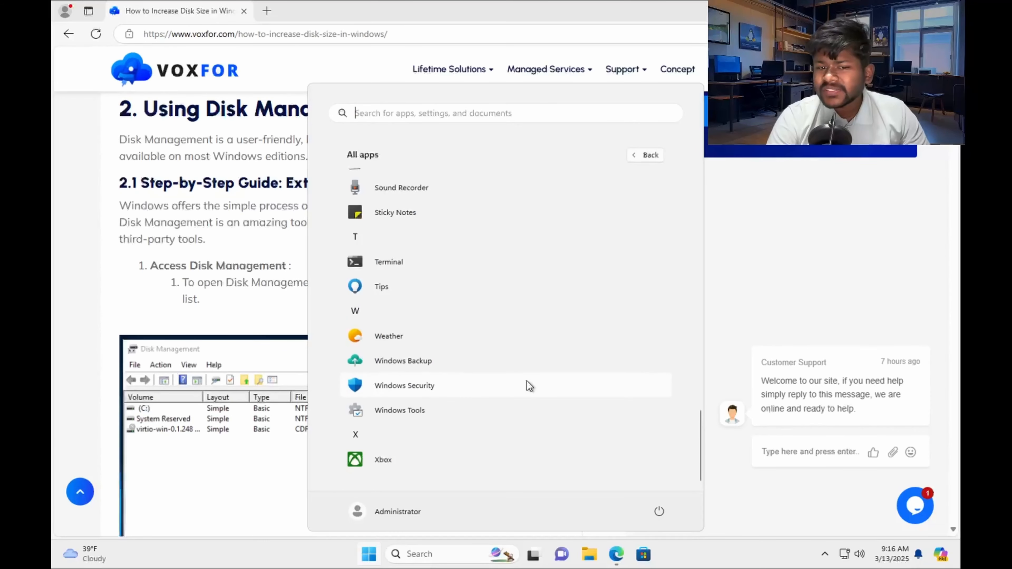
scroll(548, 324, up, 2)
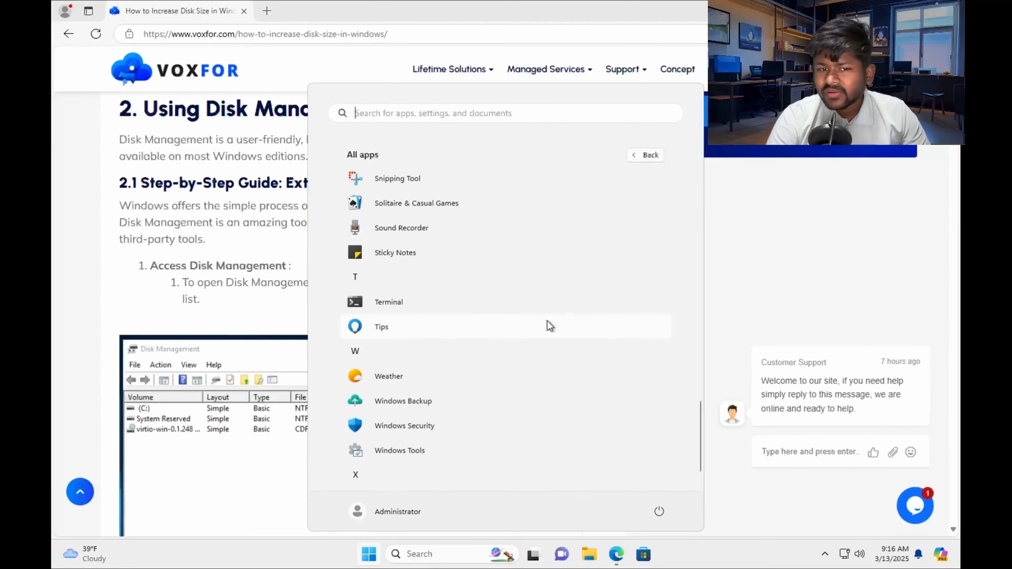
scroll(548, 324, up, 4)
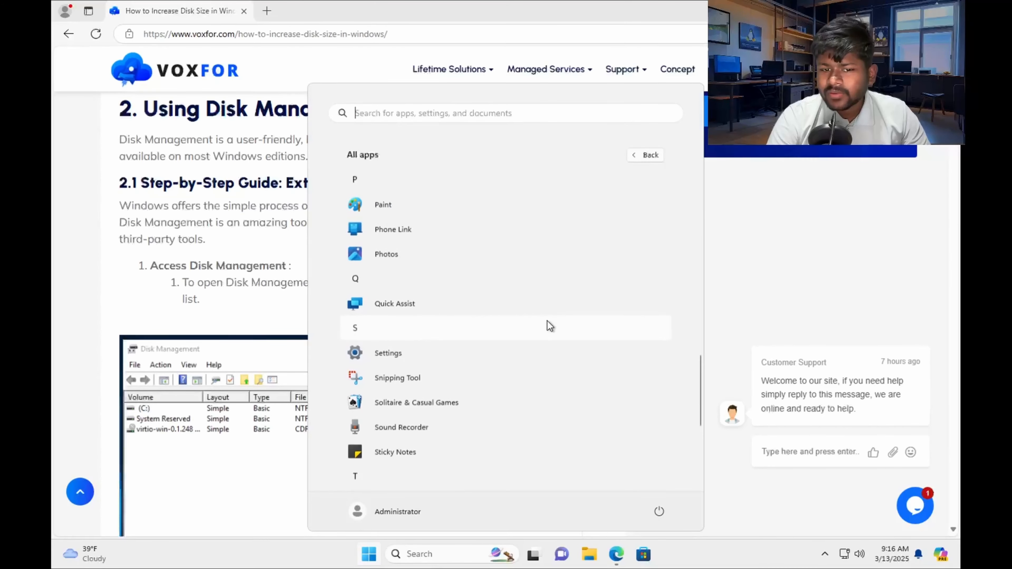
Search Windows for "disk mana" and open "Create and format hard disk partitions"
click(429, 554)
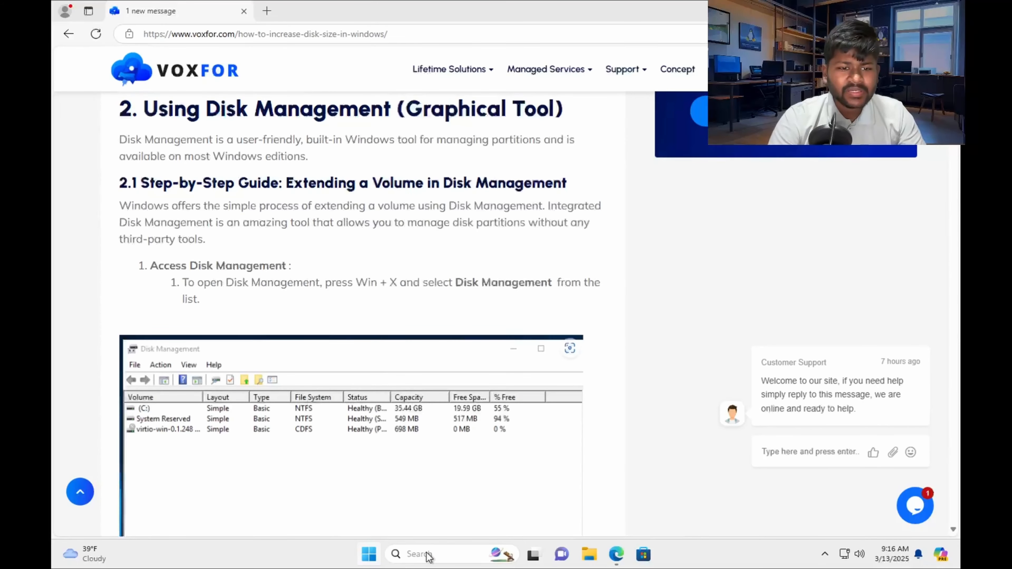
text(d)
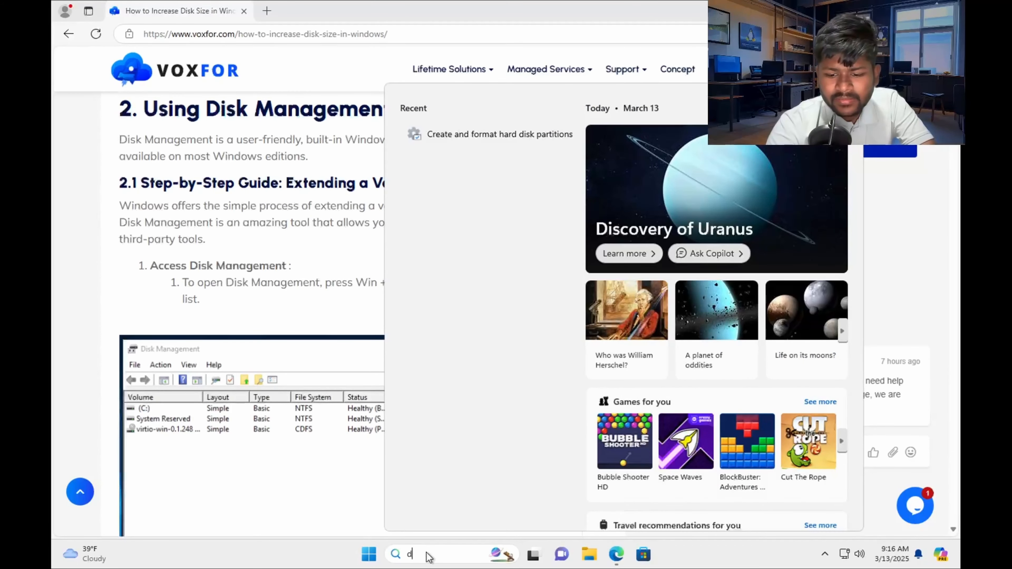
text(isk mana)
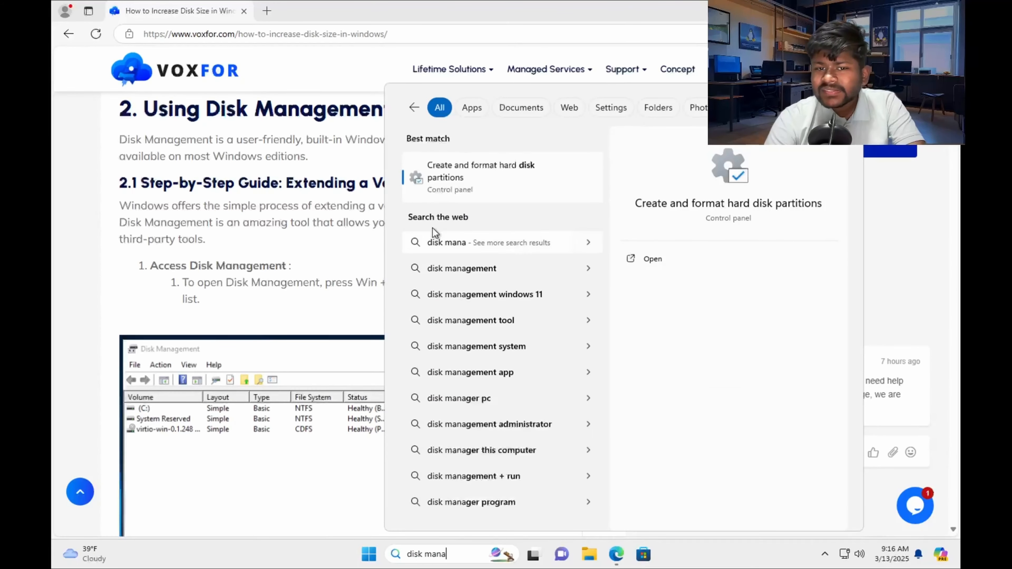
click(471, 180)
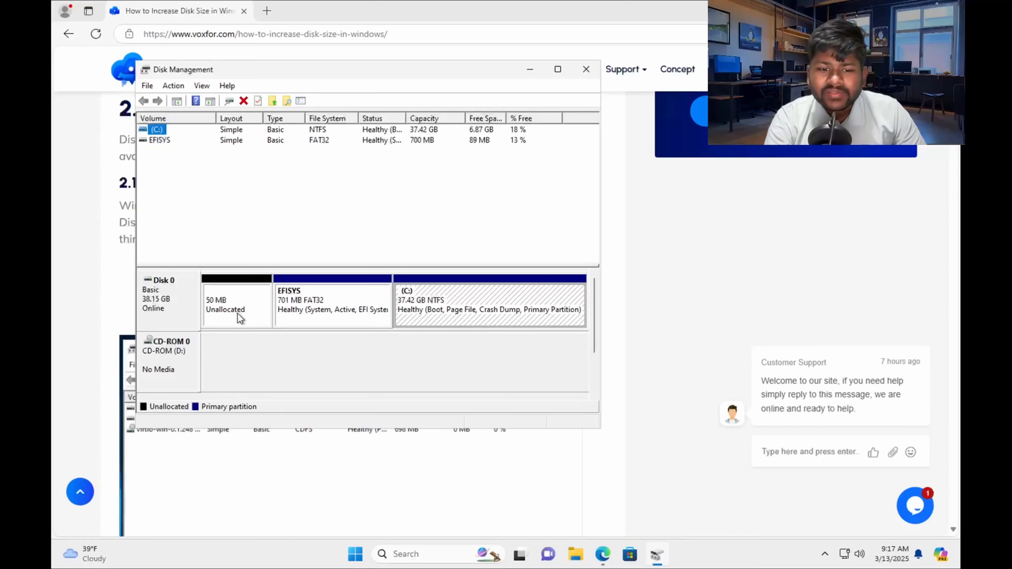
Open File Explorer and view the drives under This PC
click(670, 381)
click(576, 554)
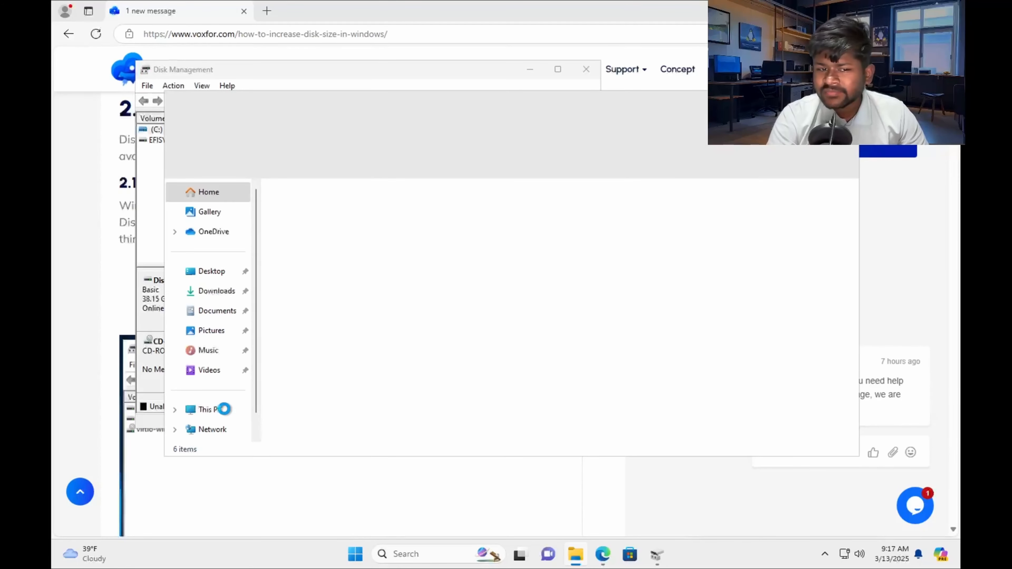
click(210, 409)
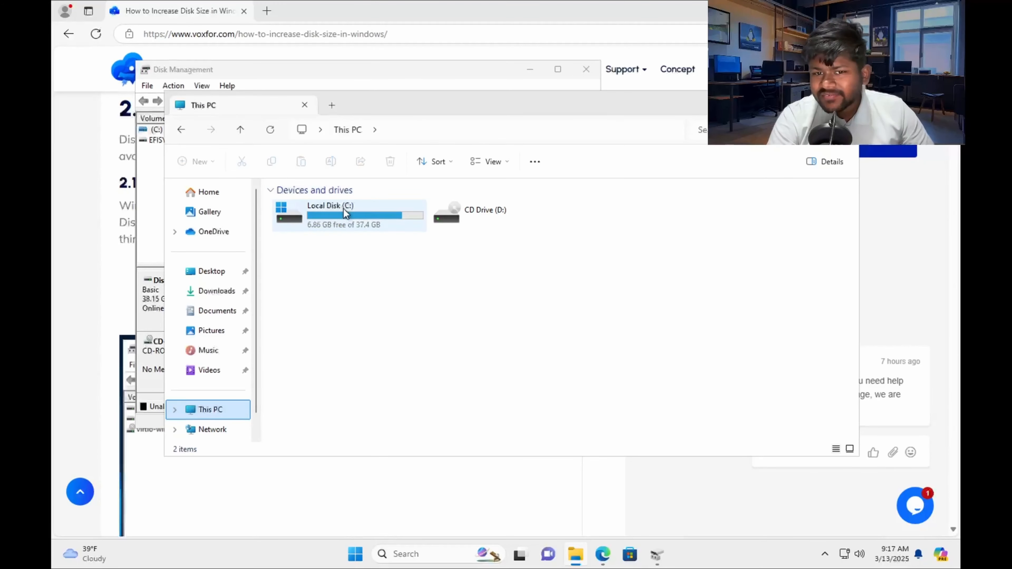
Return to Disk Management, start a new simple volume in Disk 0's 50 MB unallocated space and set its size to 24 MB
click(153, 235)
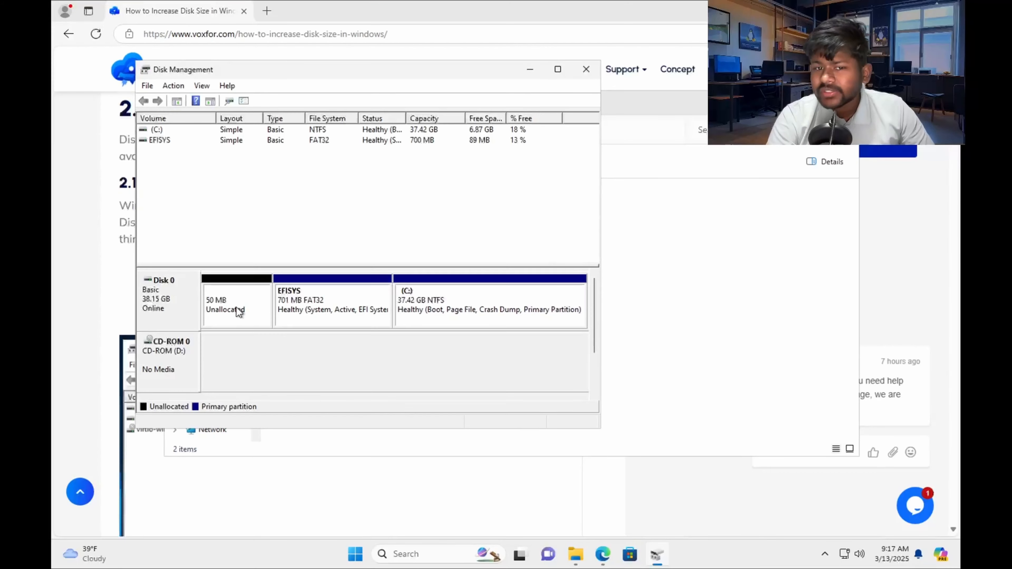
right_click(239, 312)
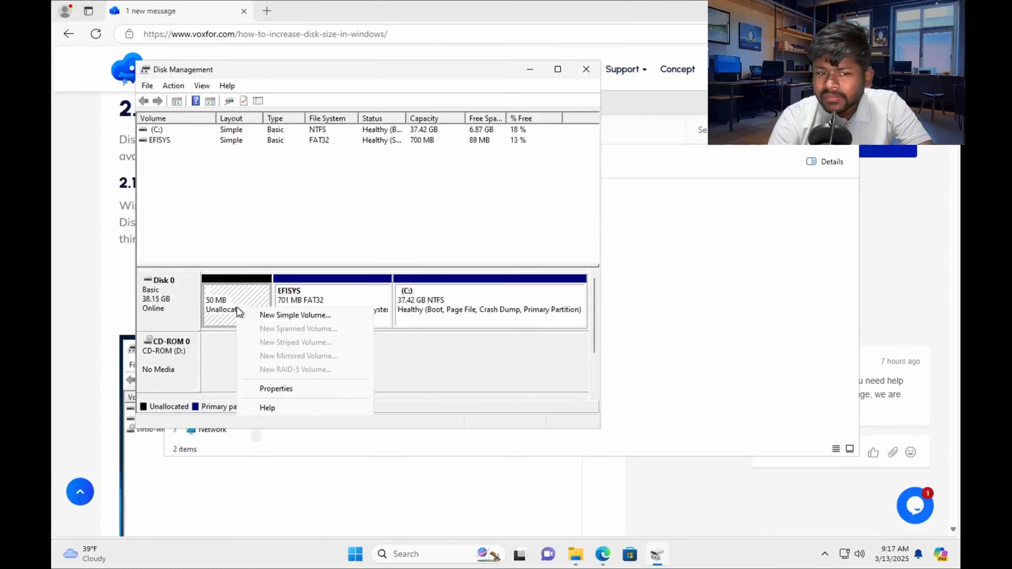
click(302, 316)
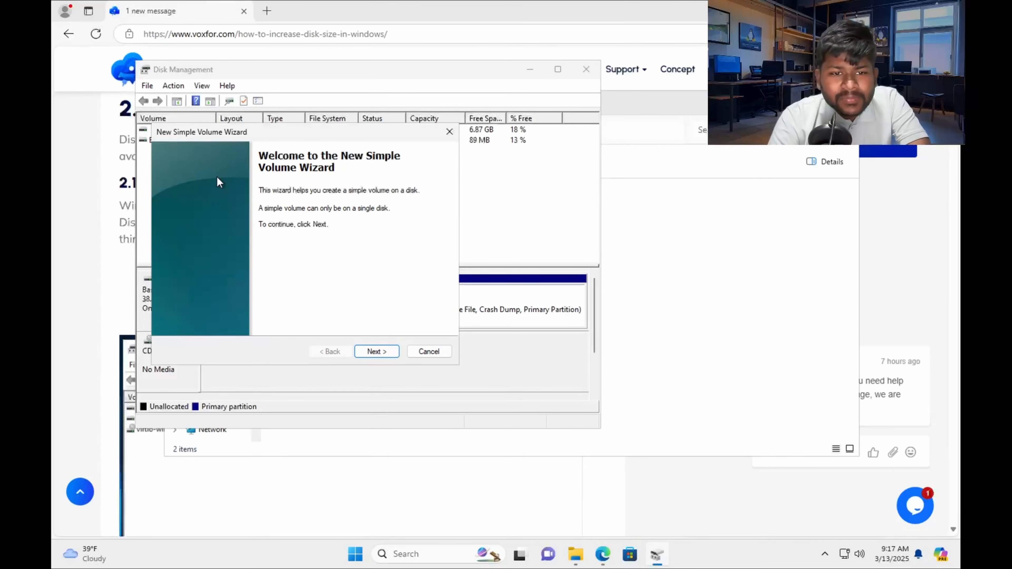
key(Return)
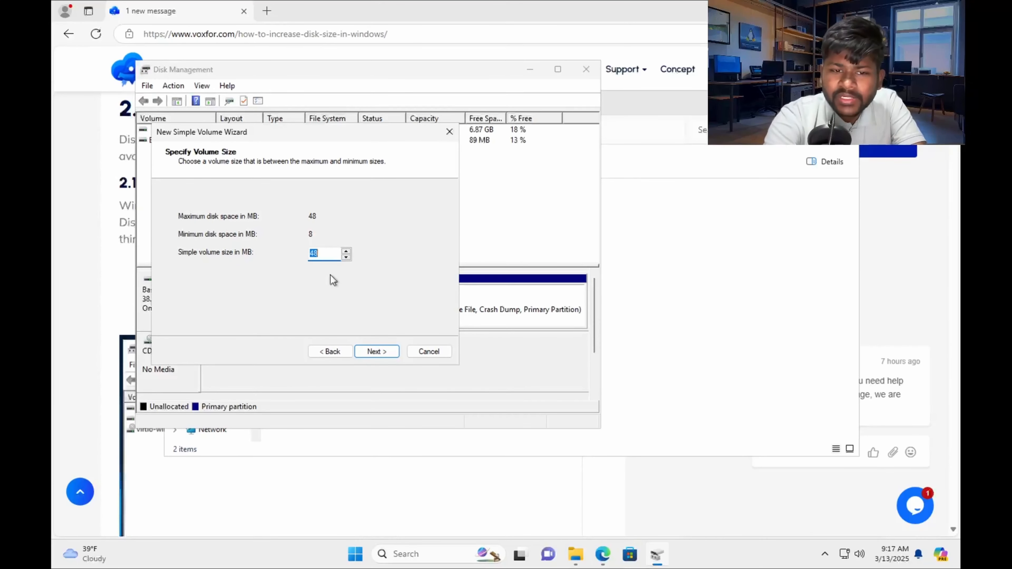
text(24)
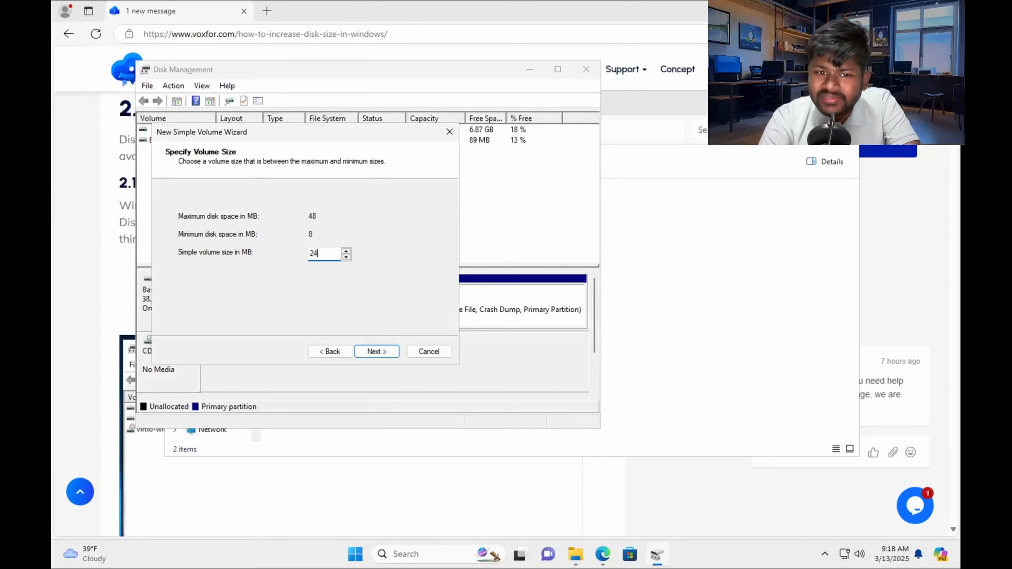
click(367, 355)
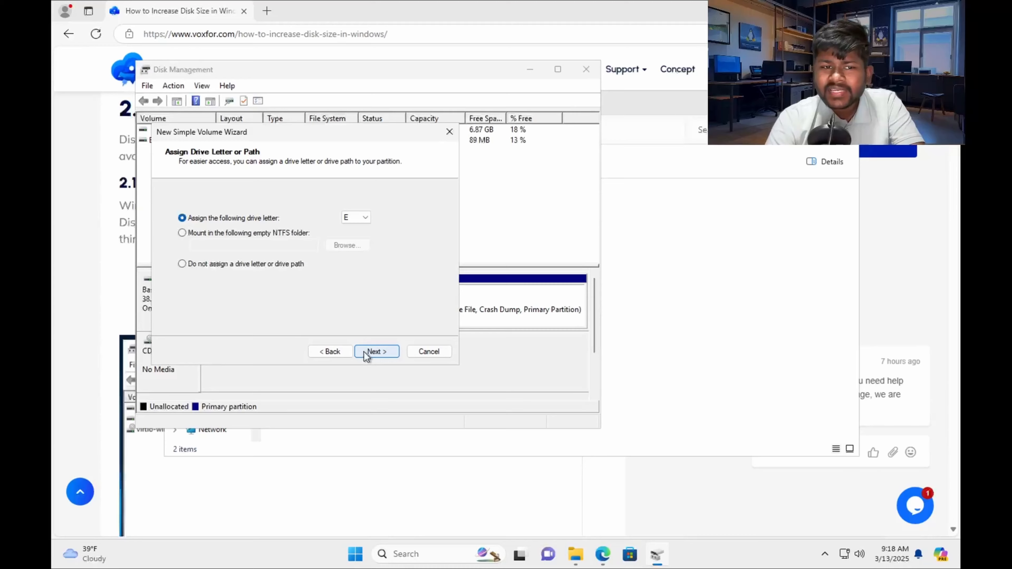
Create the volume with drive letter E, a quick NTFS format, default allocation unit size and the label "New Volume"
click(670, 369)
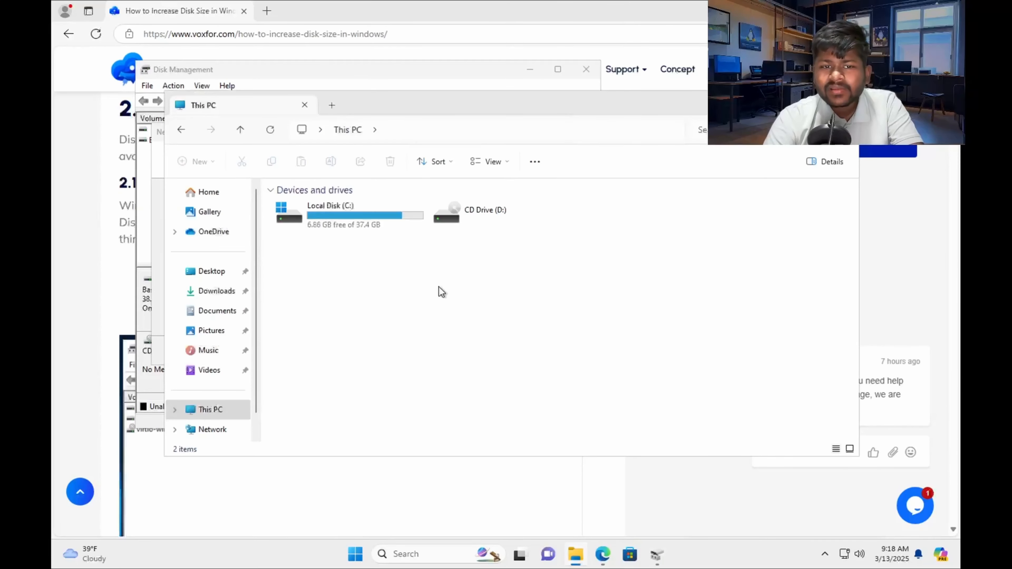
click(155, 147)
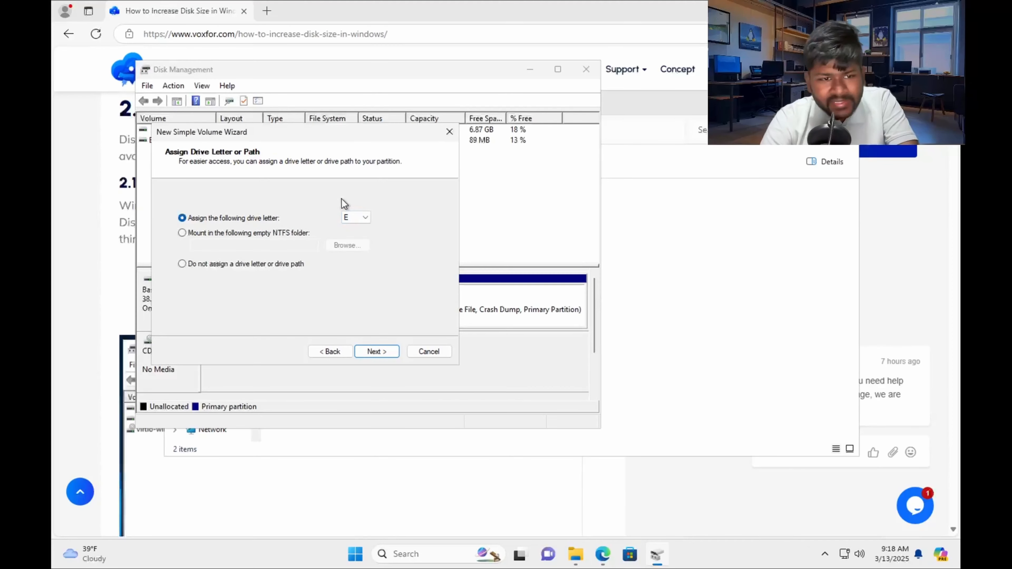
click(377, 352)
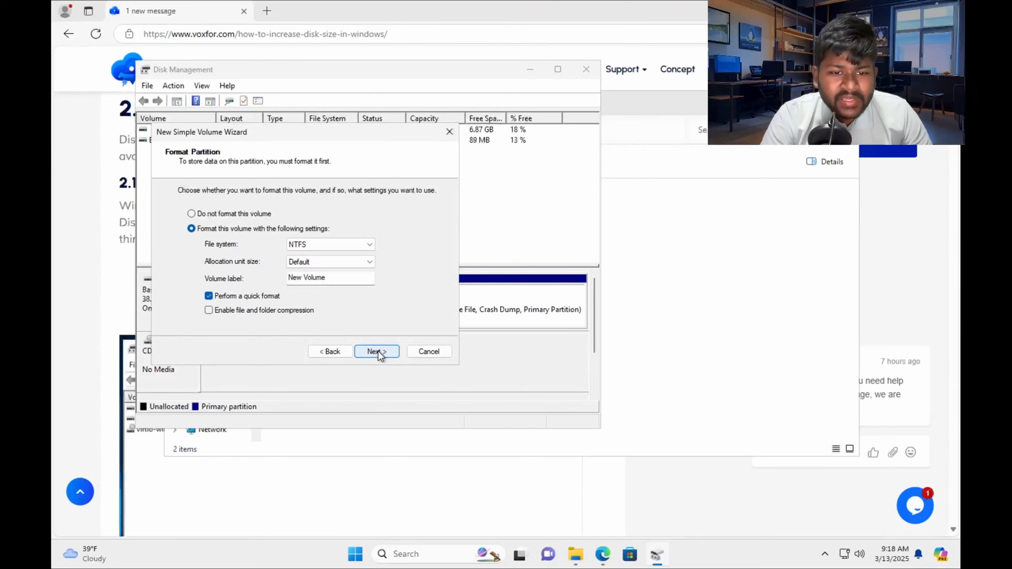
click(376, 352)
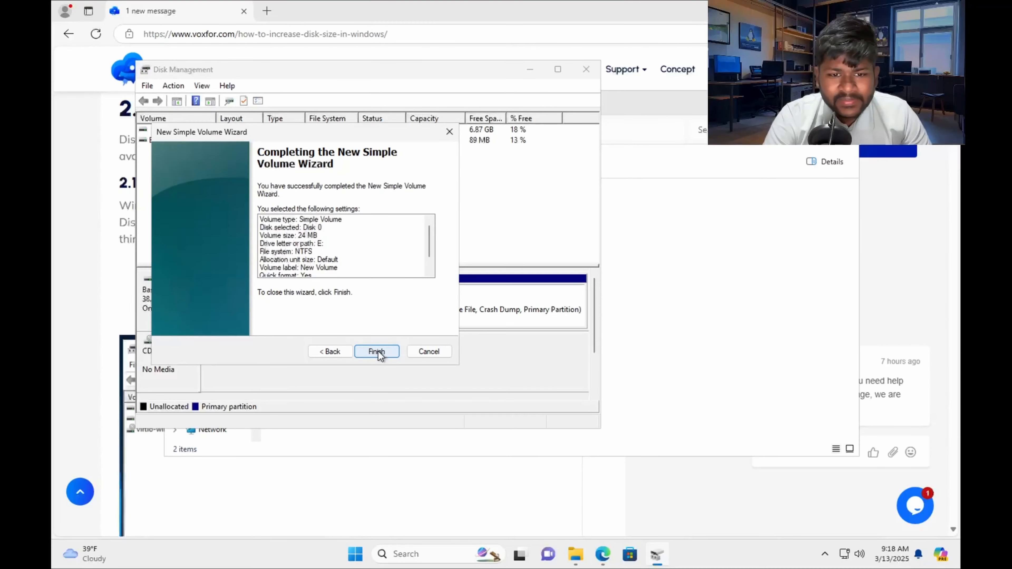
click(377, 351)
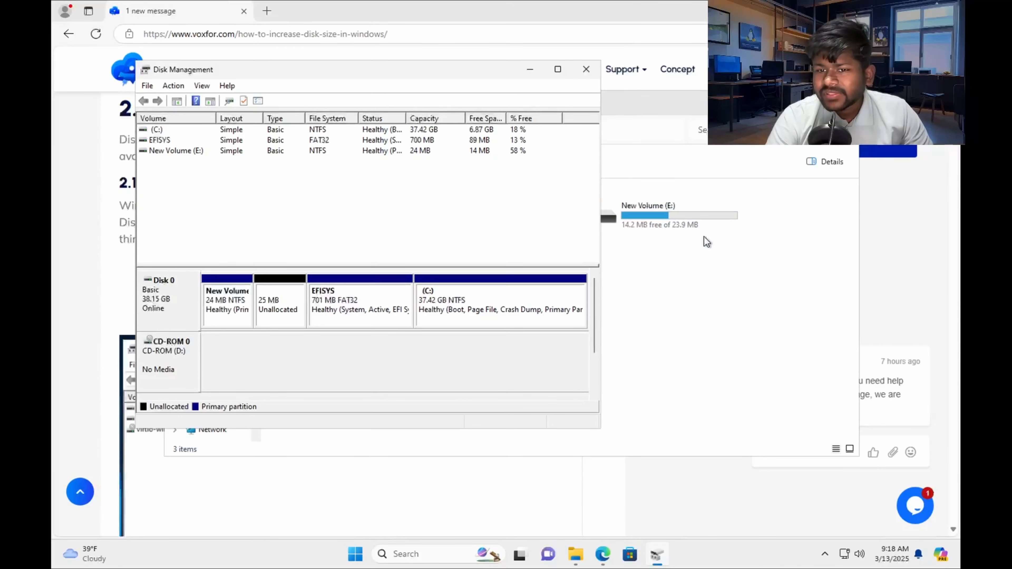
Start the Extend Volume wizard for New Volume (E:) on Disk 0 and proceed to the disk selection
click(927, 235)
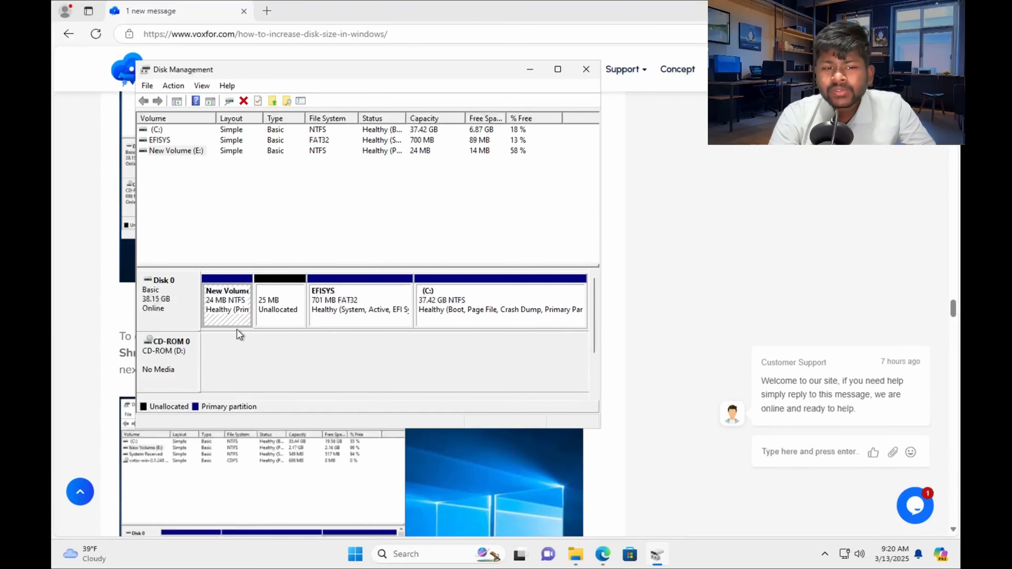
right_click(224, 307)
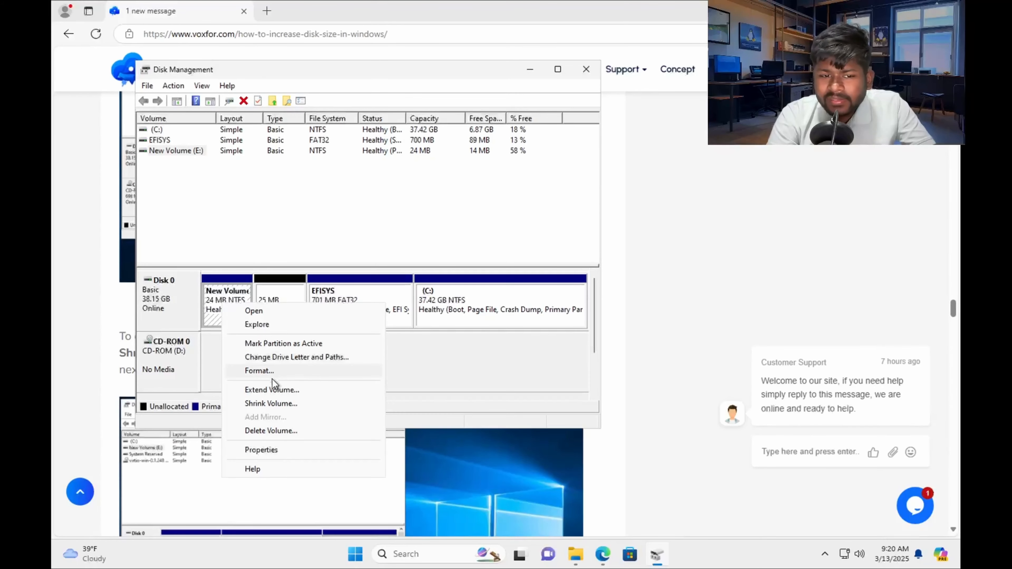
click(273, 391)
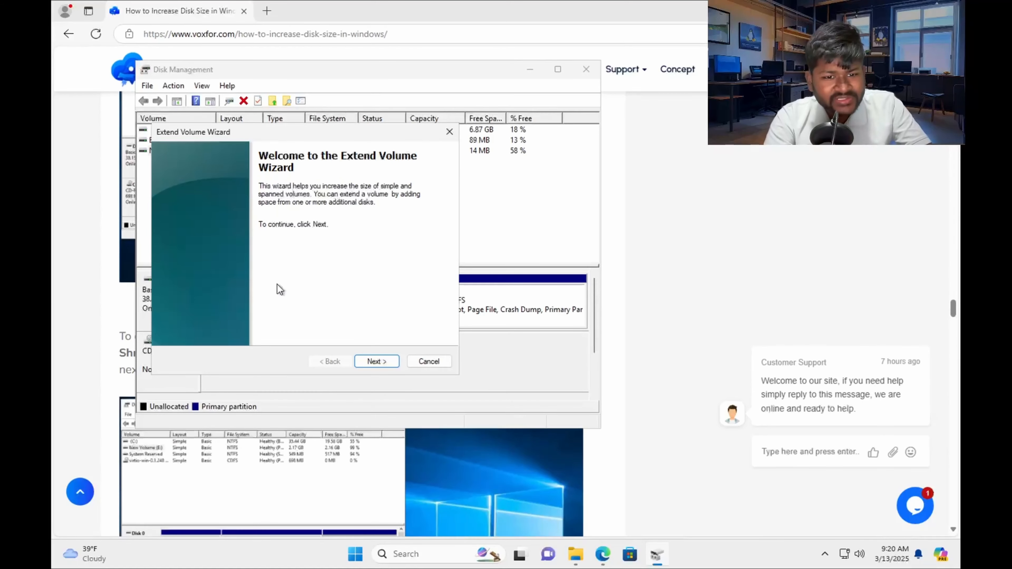
click(377, 362)
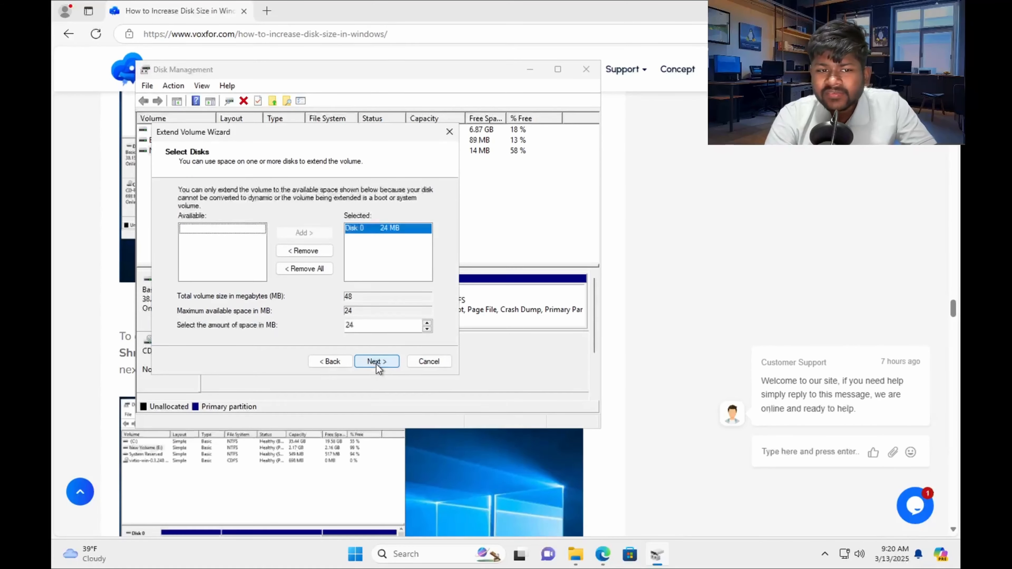
Remove Disk 0 from the disks selected for the extension and add it back
click(323, 252)
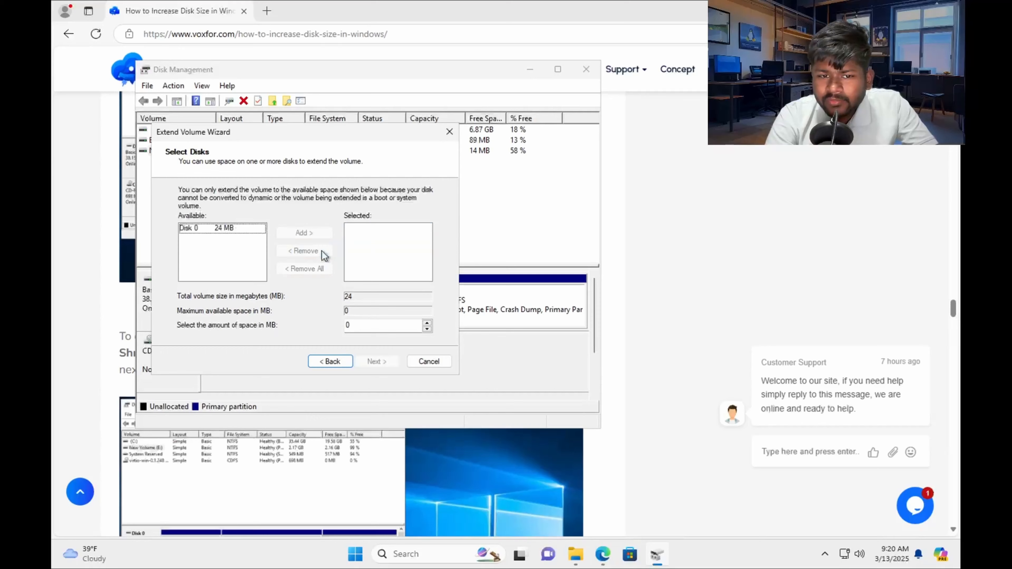
click(202, 231)
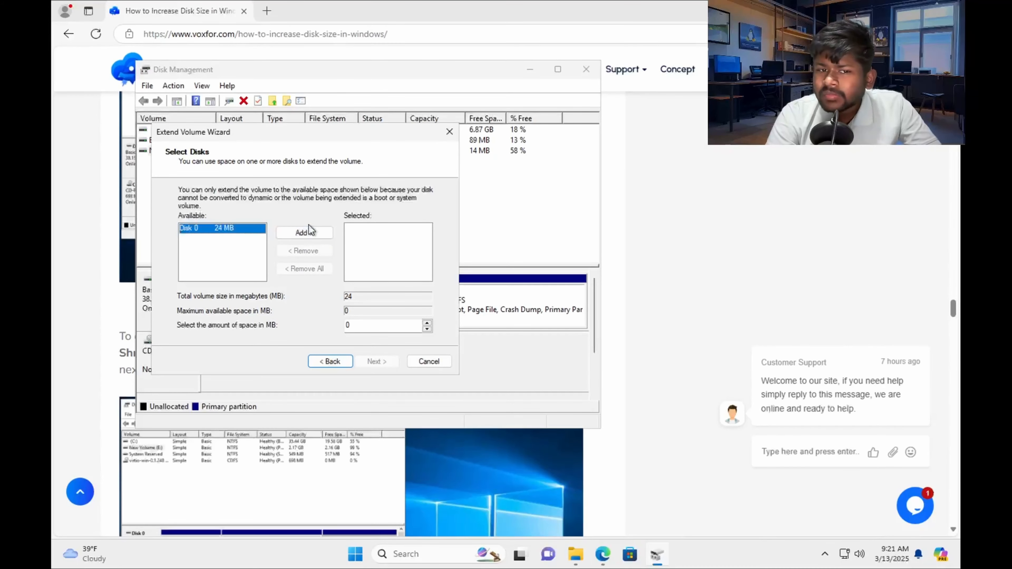
click(311, 234)
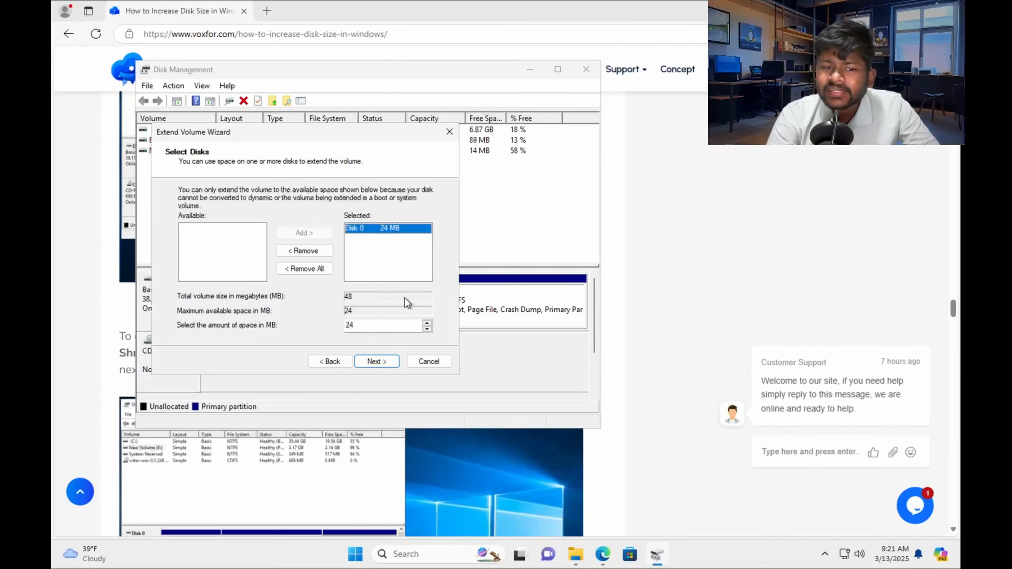
Extend New Volume (E:) by 12 MB, check its size in File Explorer and return to Disk Management
click(385, 326)
key(BackSpace)
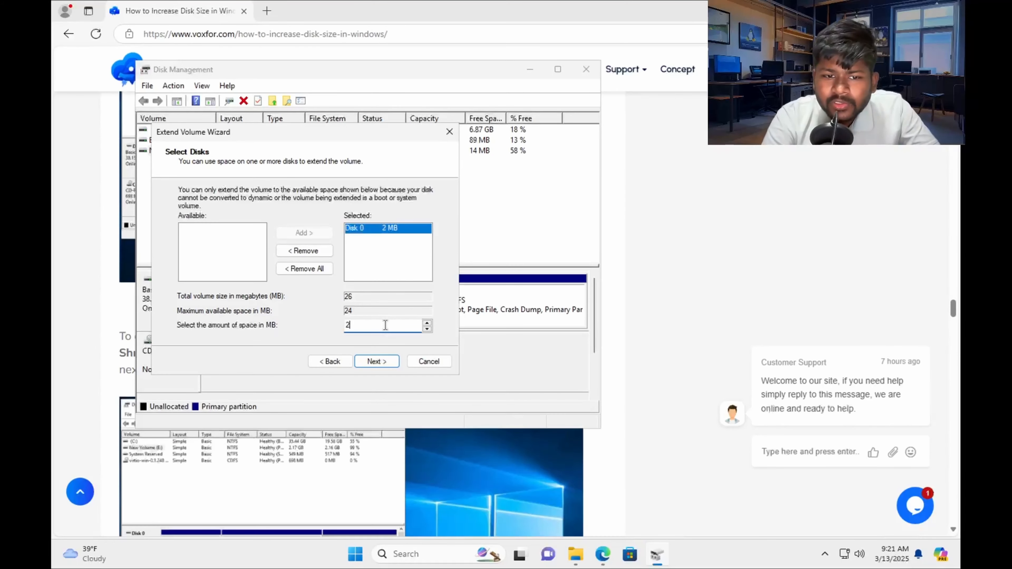
key(BackSpace)
text(12)
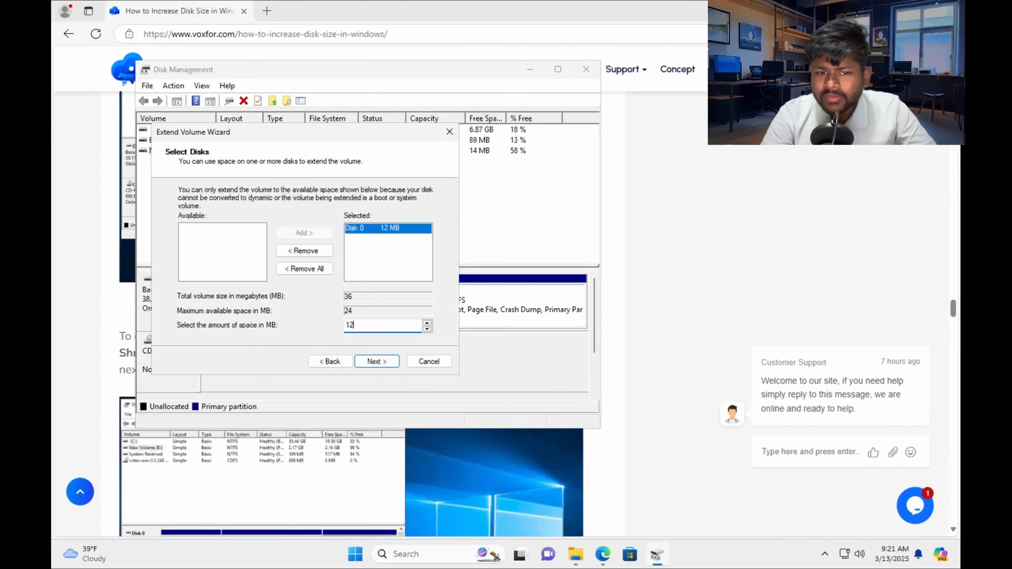
click(372, 366)
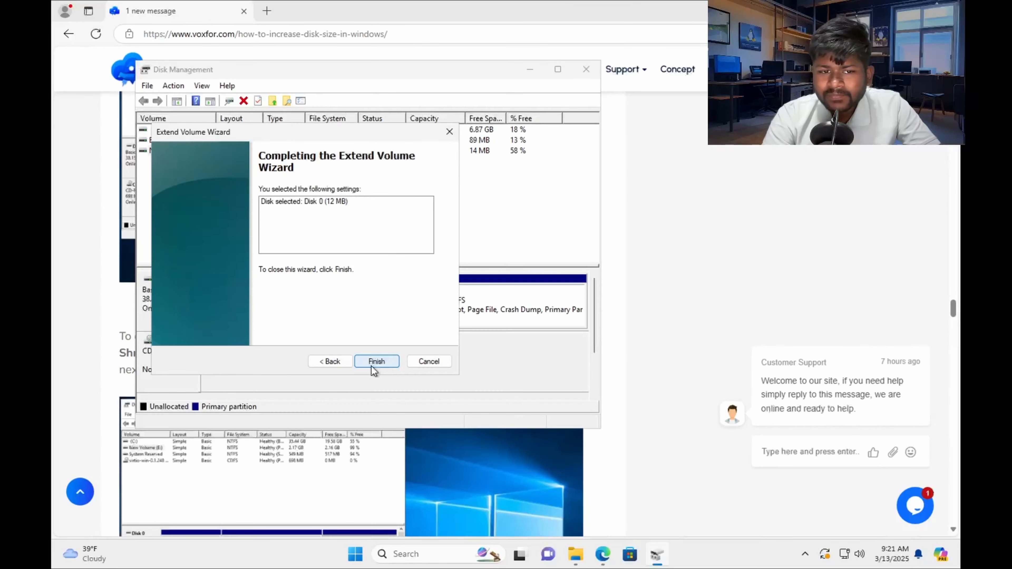
click(374, 361)
key(super+e)
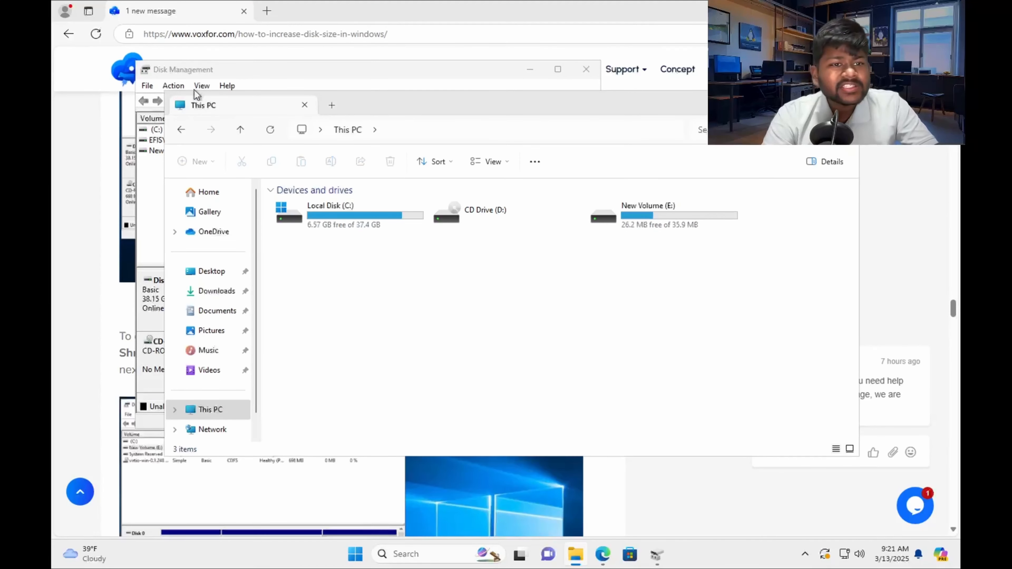
click(226, 74)
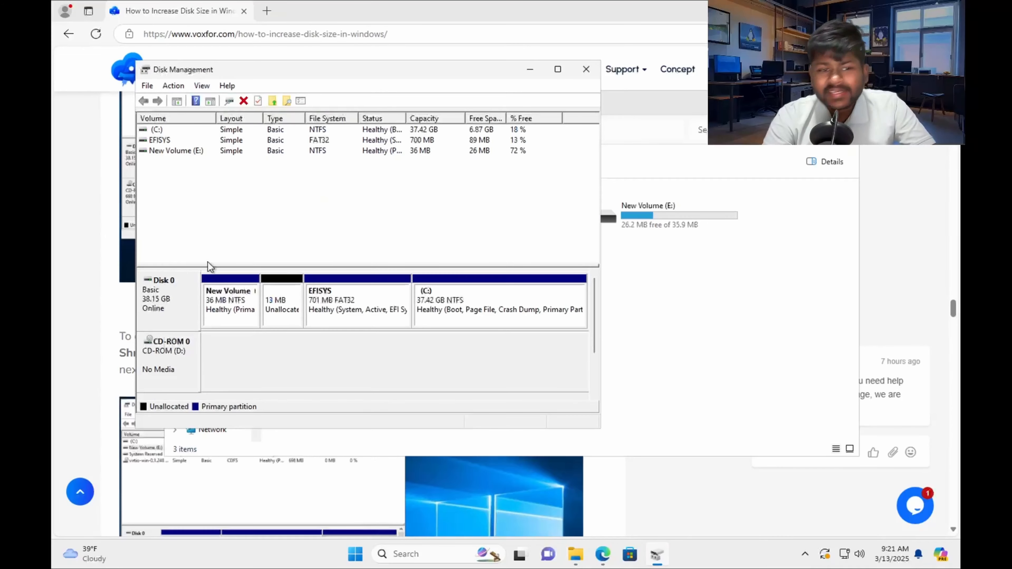
right_click(236, 304)
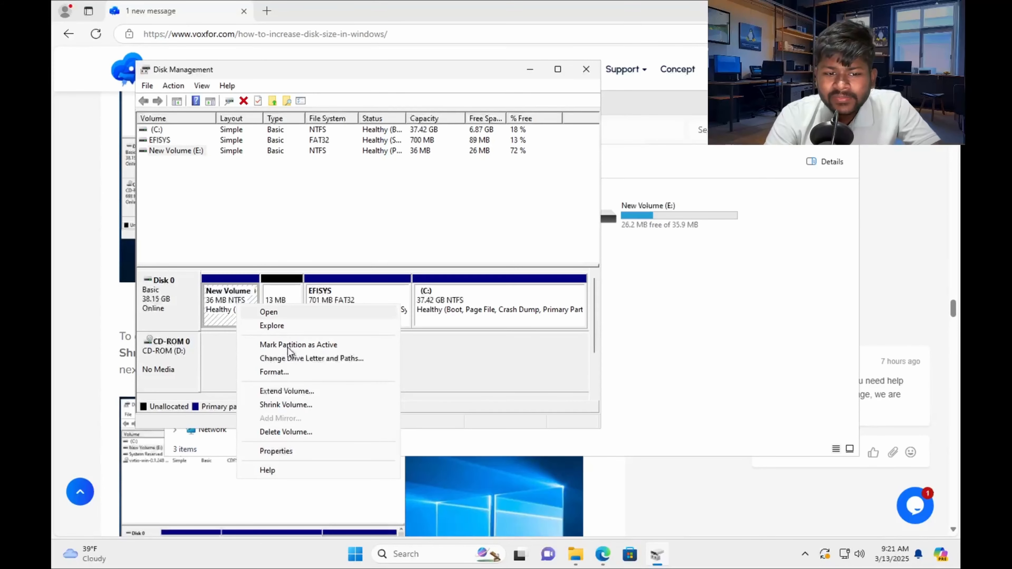
click(295, 406)
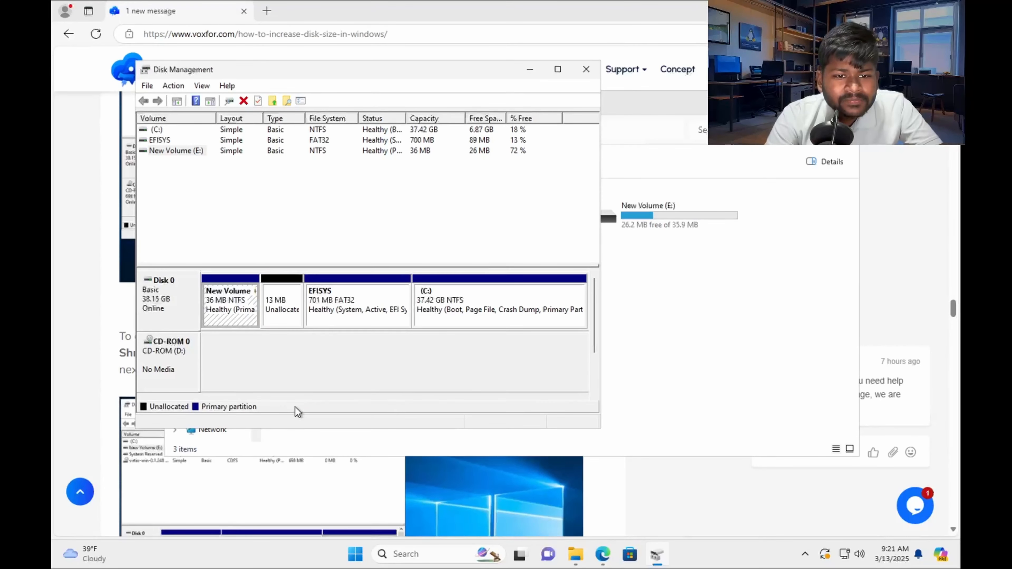
click(446, 218)
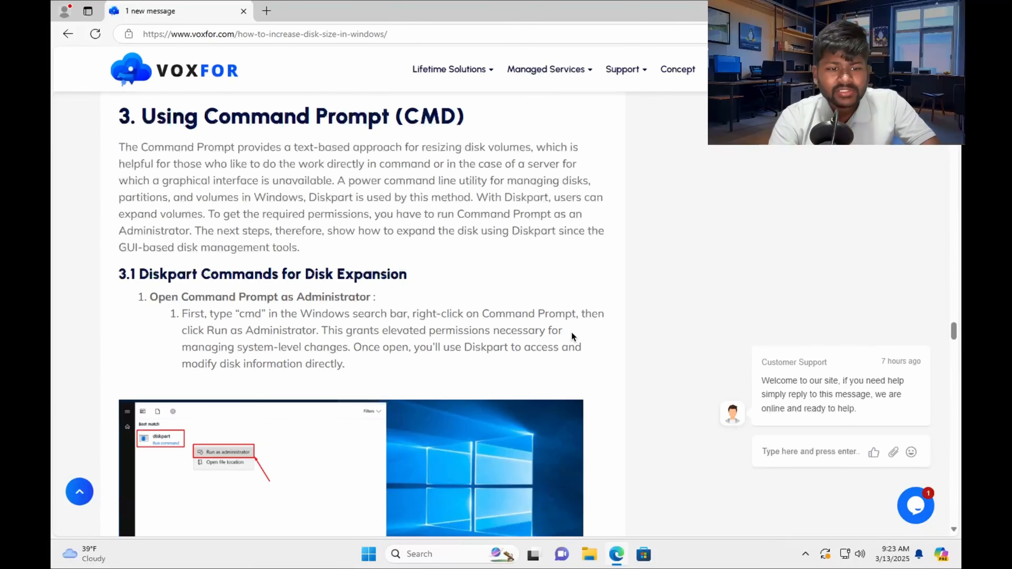
Search Windows for cmd, open Command Prompt and start the diskpart utility
click(448, 555)
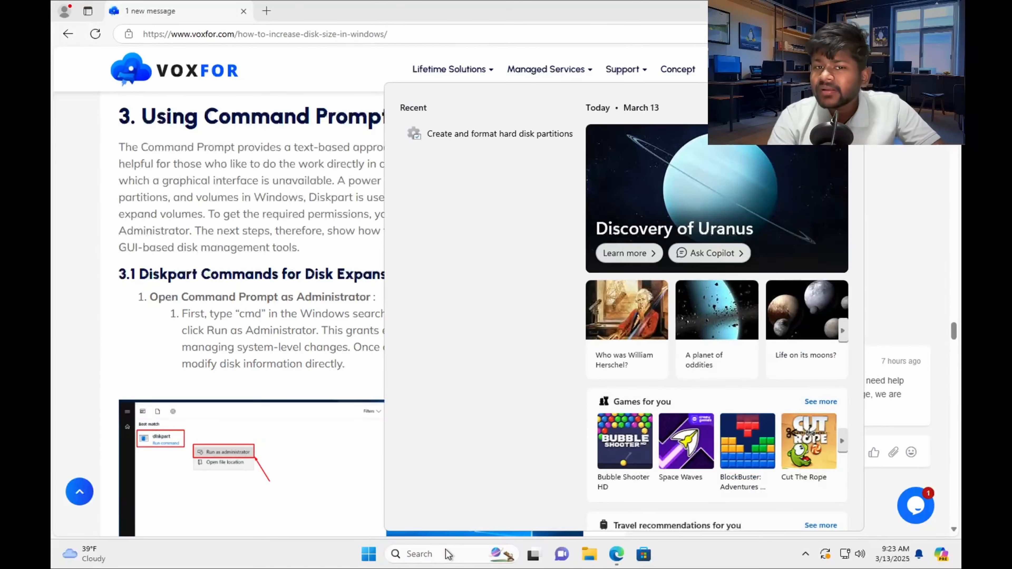
text(cmd)
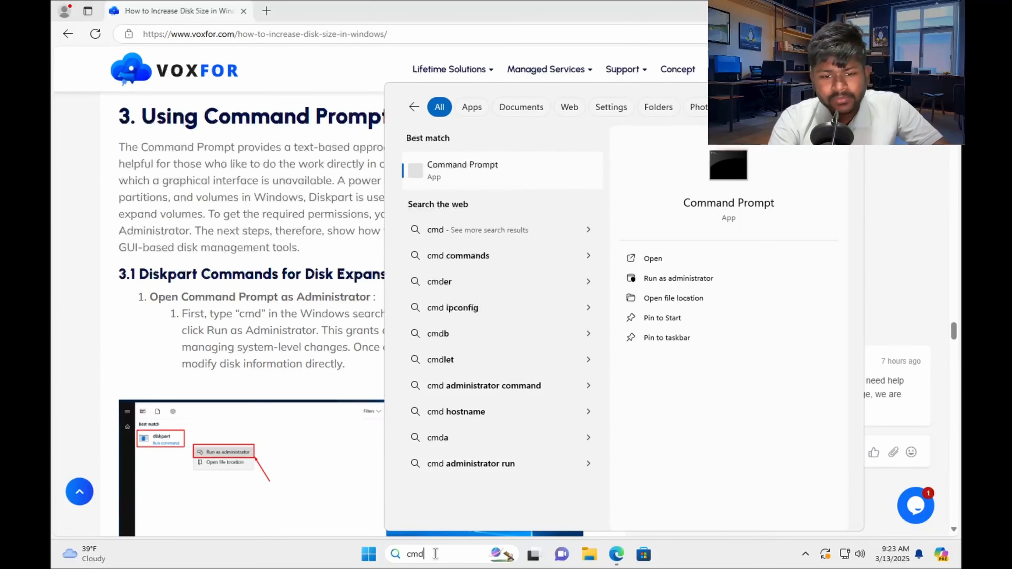
key(Return)
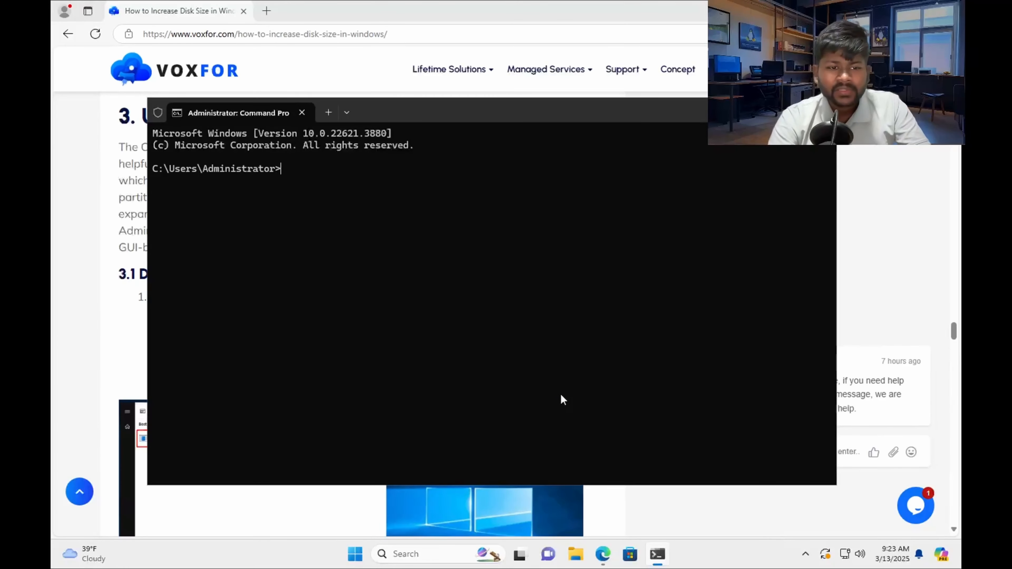
text(diskpart)
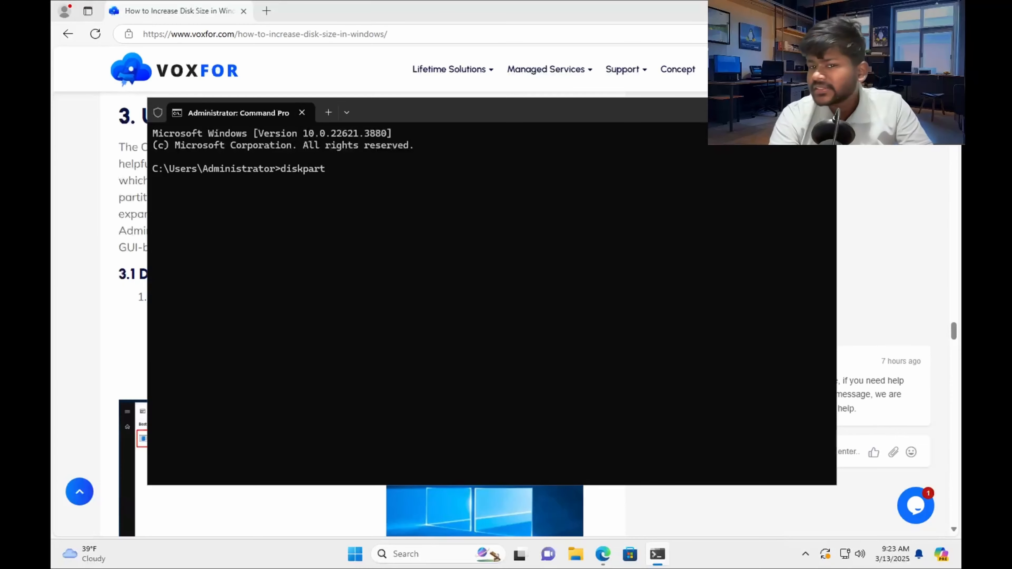
key(Return)
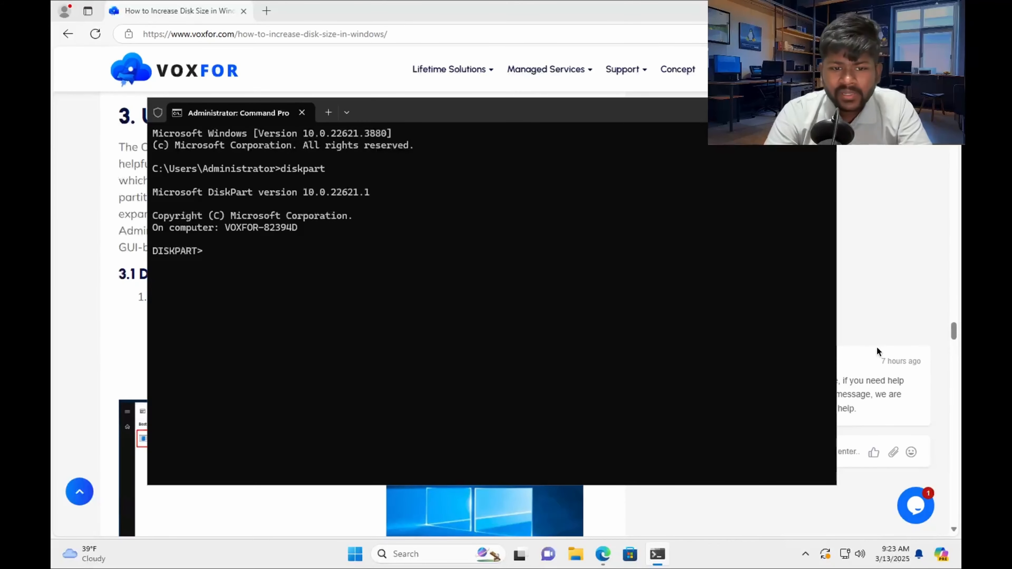
List the disks in DiskPart with "list disk" and select disk 0
text(li)
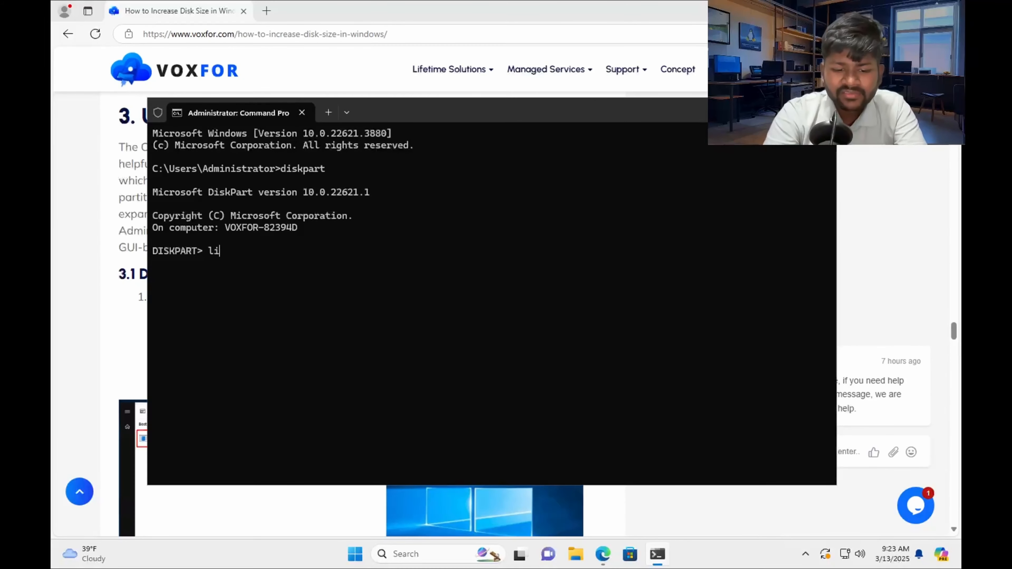
text(st disk)
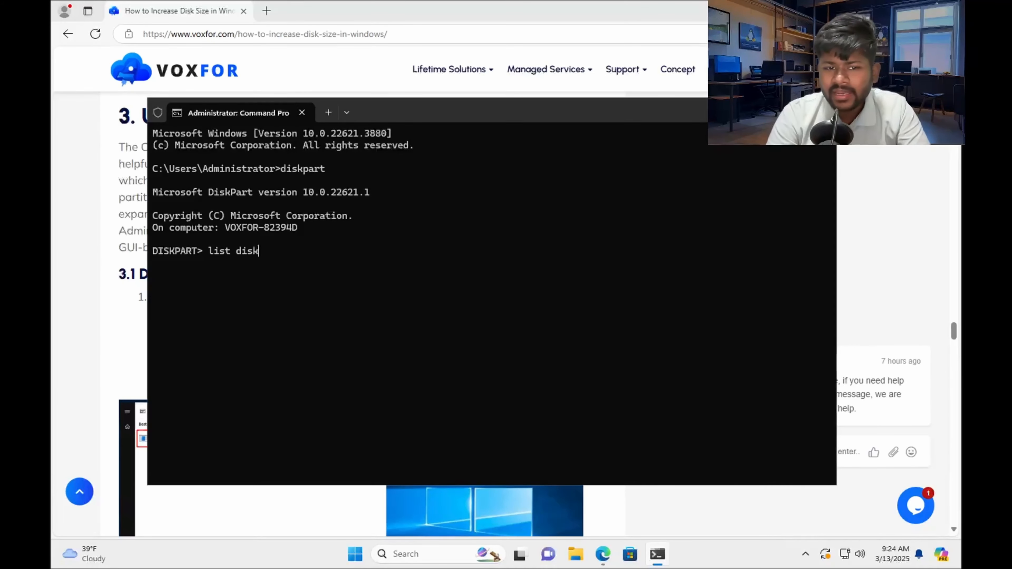
key(Return)
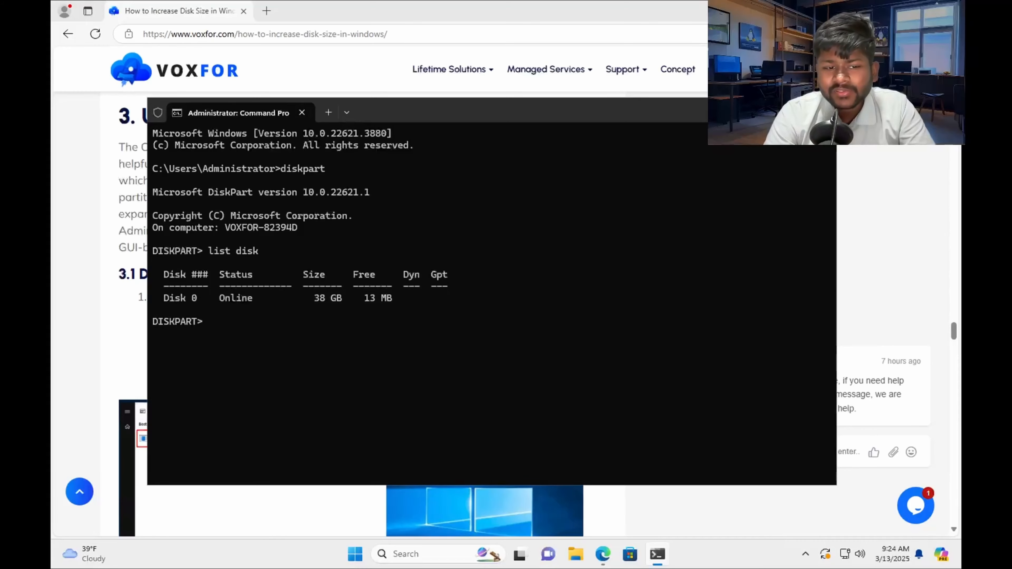
text(select disk 0)
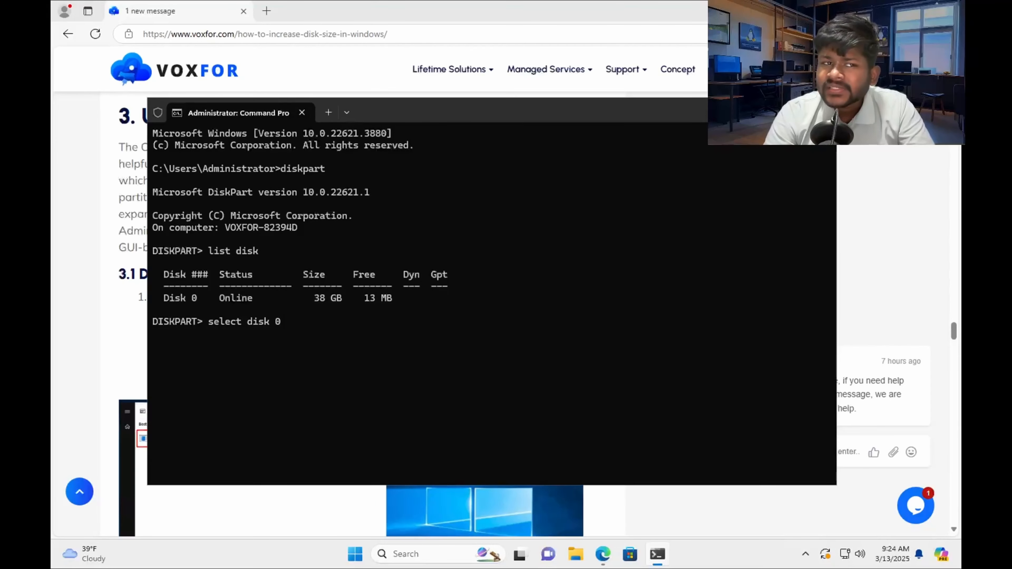
key(Return)
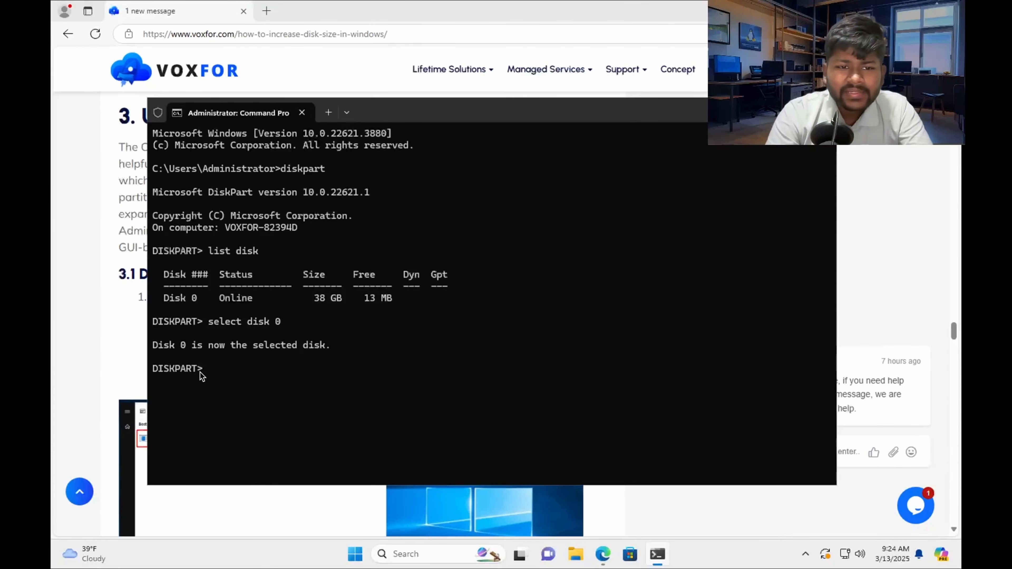
List the volumes in DiskPart with "list volume" and select volume 3
text(list volume)
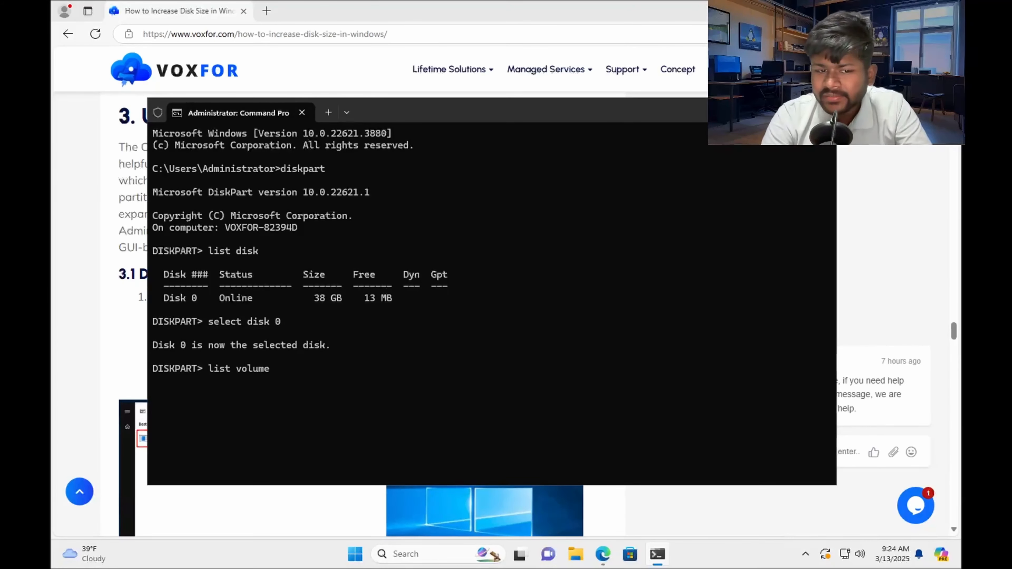
key(Return)
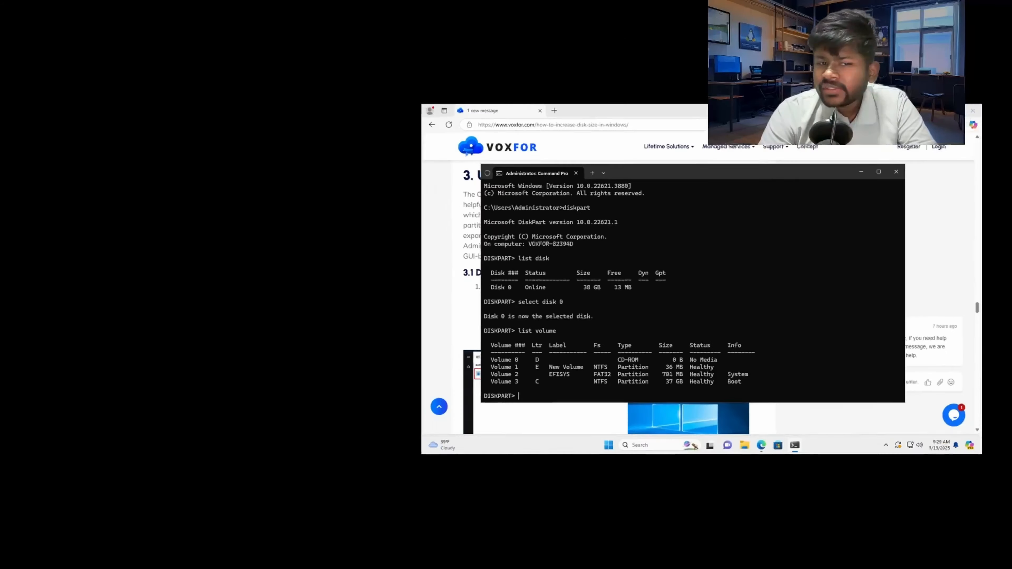
text(select)
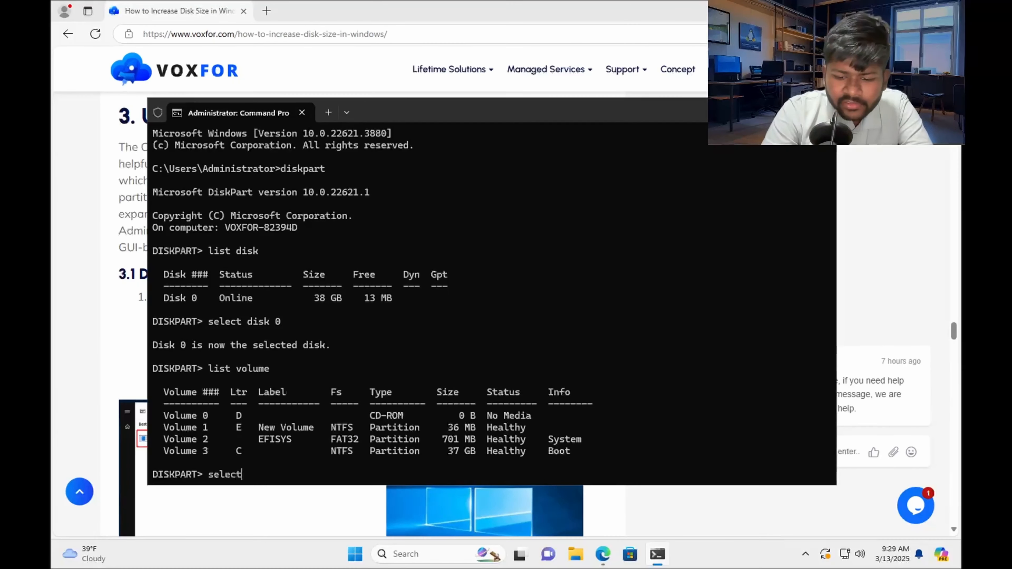
text( volume)
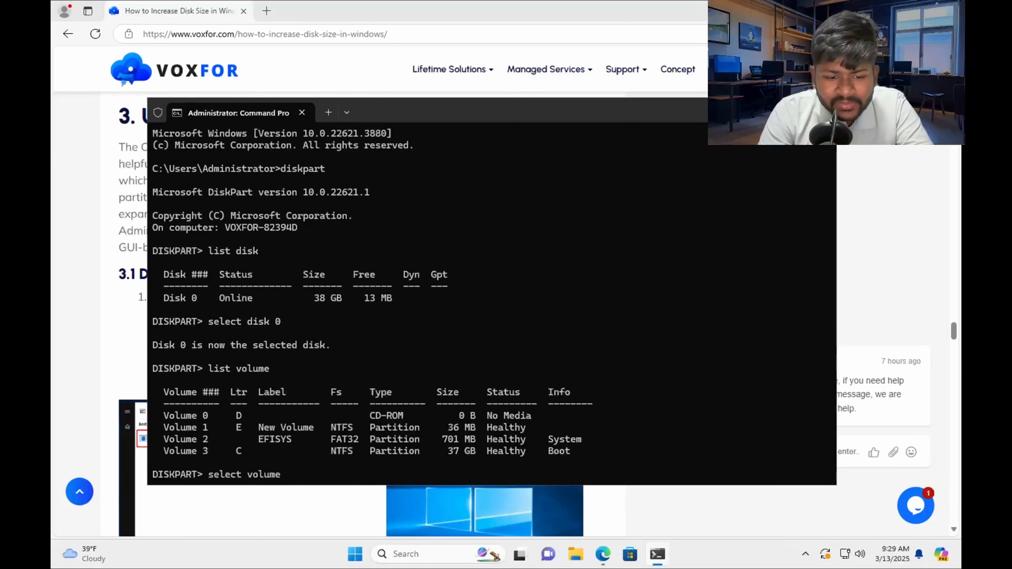
text(3)
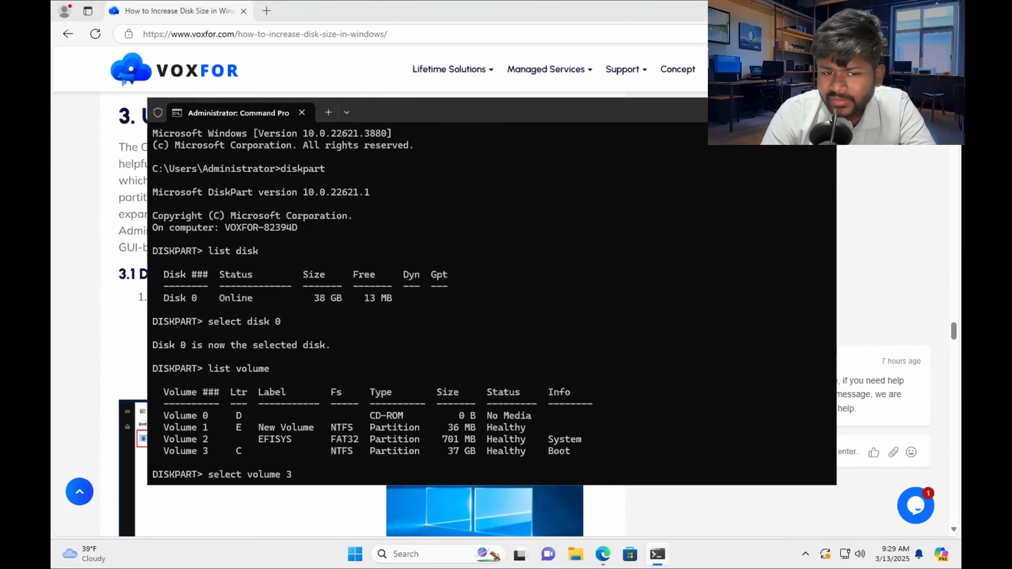
key(Return)
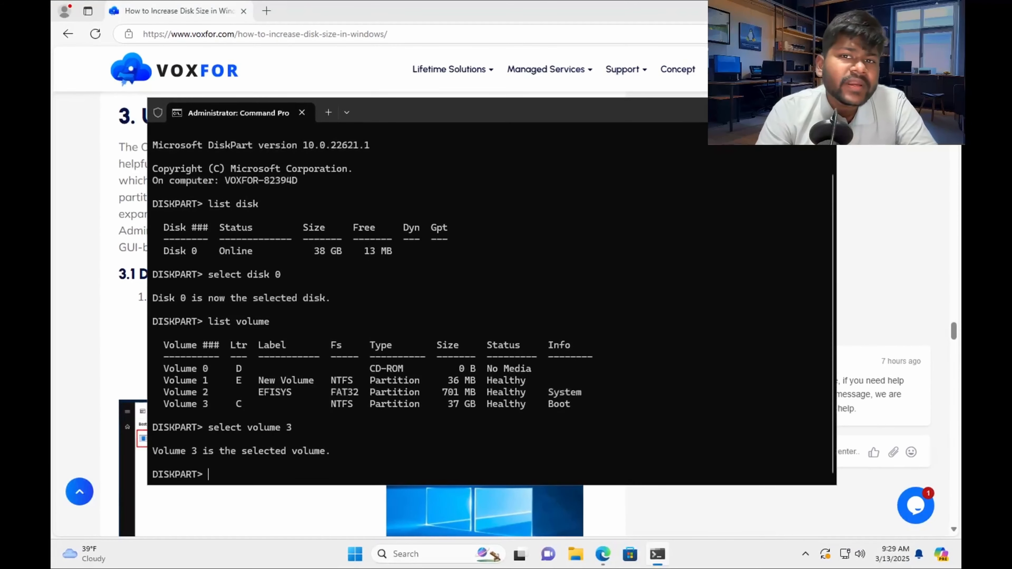